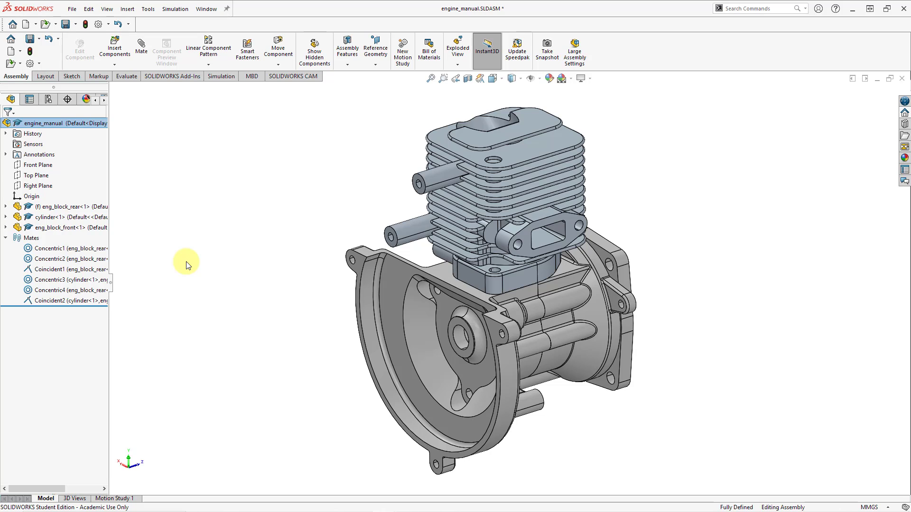
# Insert the open bolt part and drop it beside the engine as bolt<4>.
pyautogui.click(119, 54)
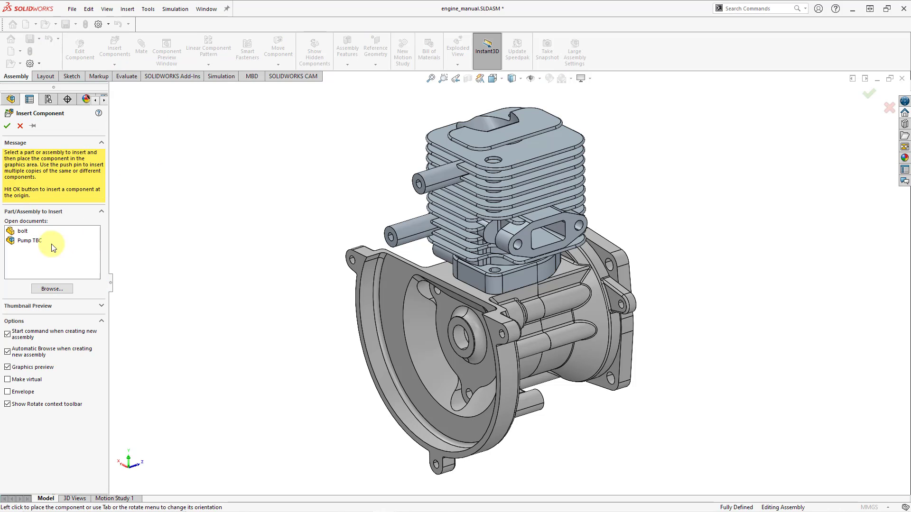
pyautogui.click(24, 231)
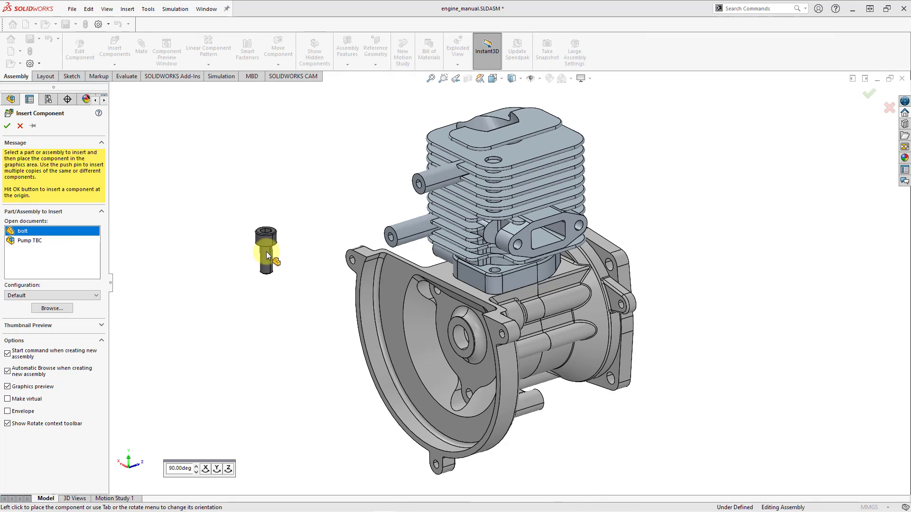
pyautogui.click(266, 251)
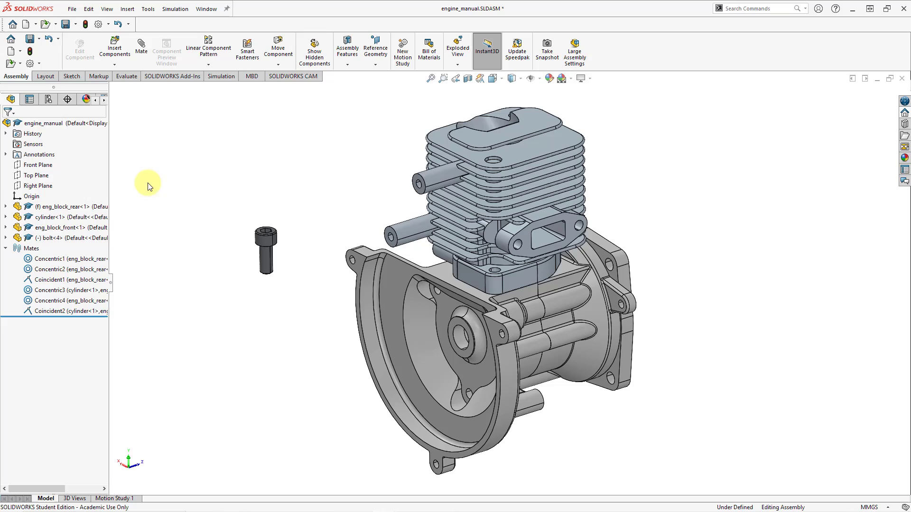
# Mate the bolt's shaft face concentric with the cylinder base hole (Concentric7).
pyautogui.click(143, 54)
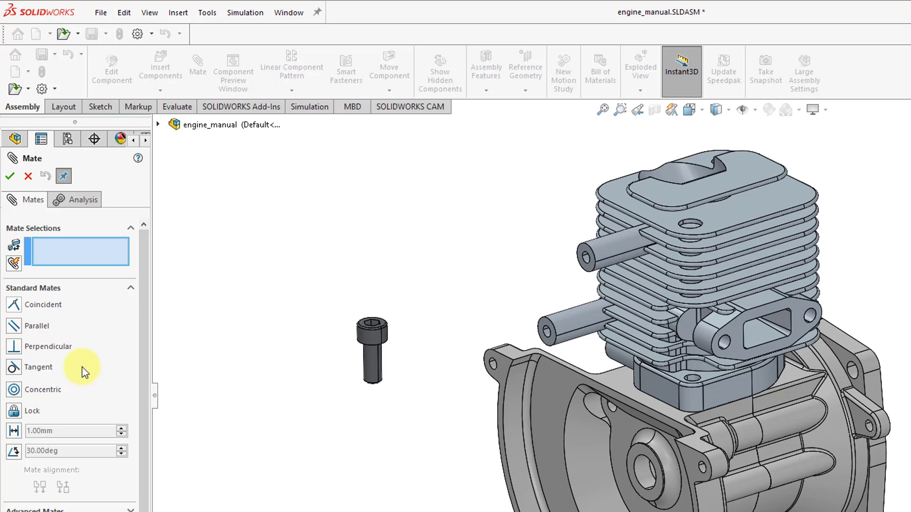
pyautogui.click(370, 364)
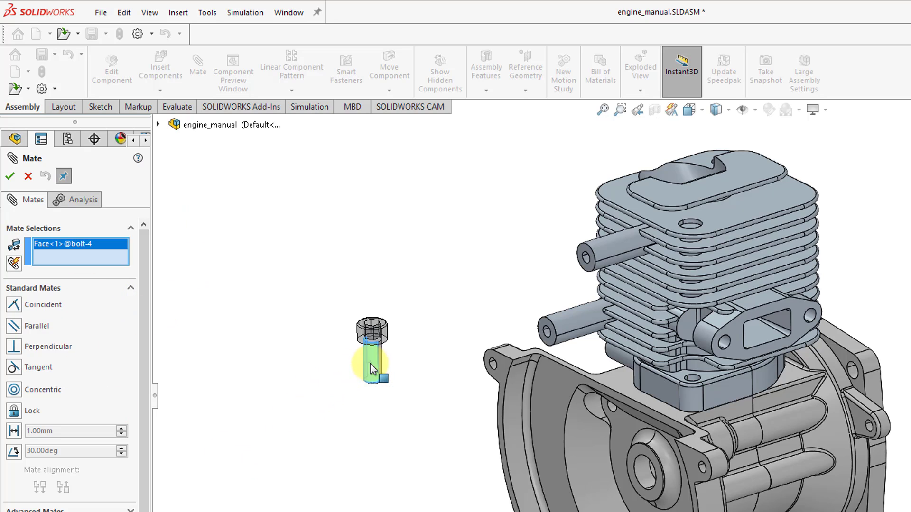
pyautogui.click(692, 379)
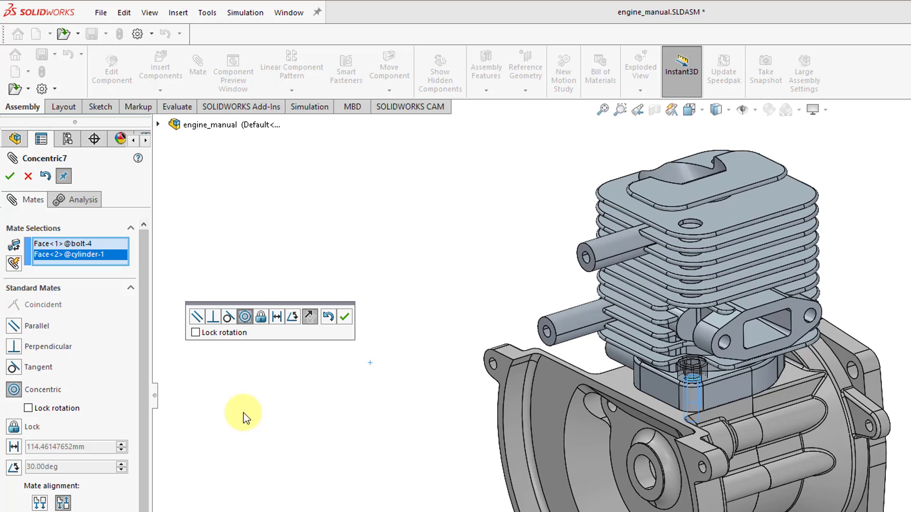
pyautogui.click(346, 316)
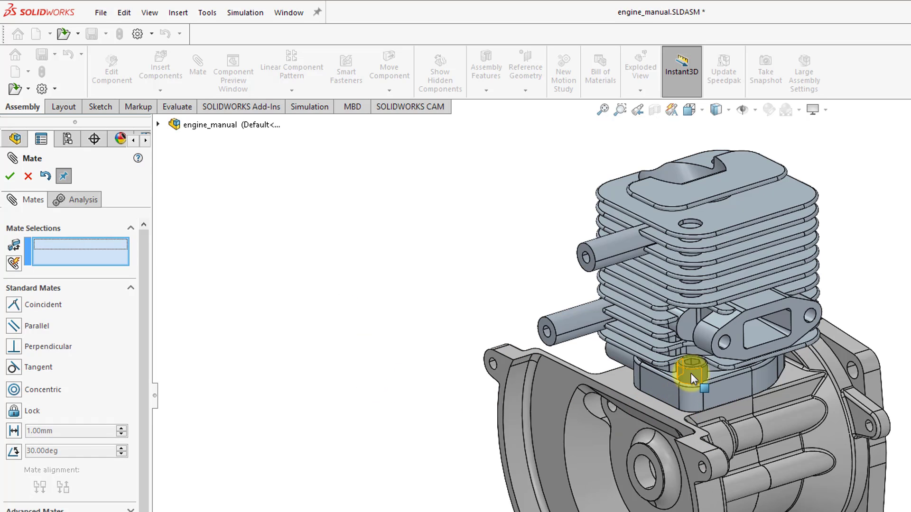
# Make the bolt head underside coincident with the cylinder flange top face (Coincident5), then close Mate.
pyautogui.moveTo(692, 374); pyautogui.dragTo(683, 335)
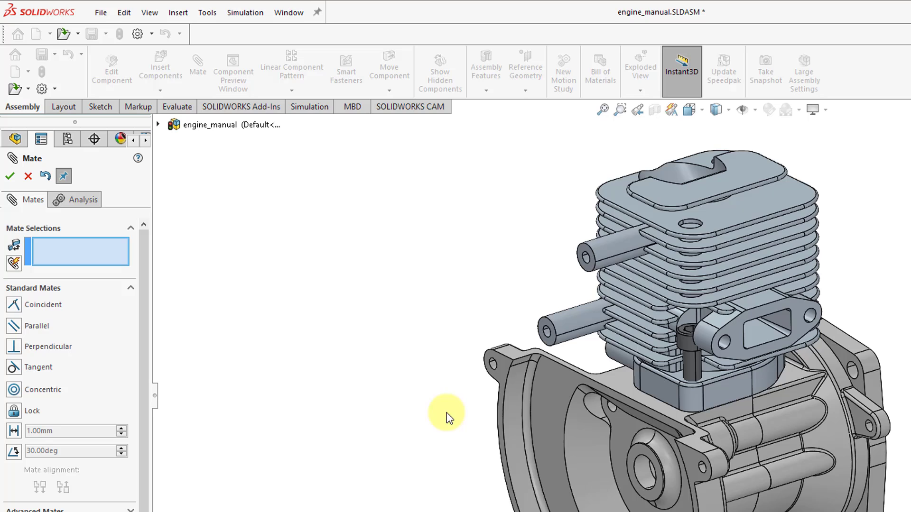
pyautogui.scroll(-5, 728, 362)
pyautogui.scroll(-2, 668, 404)
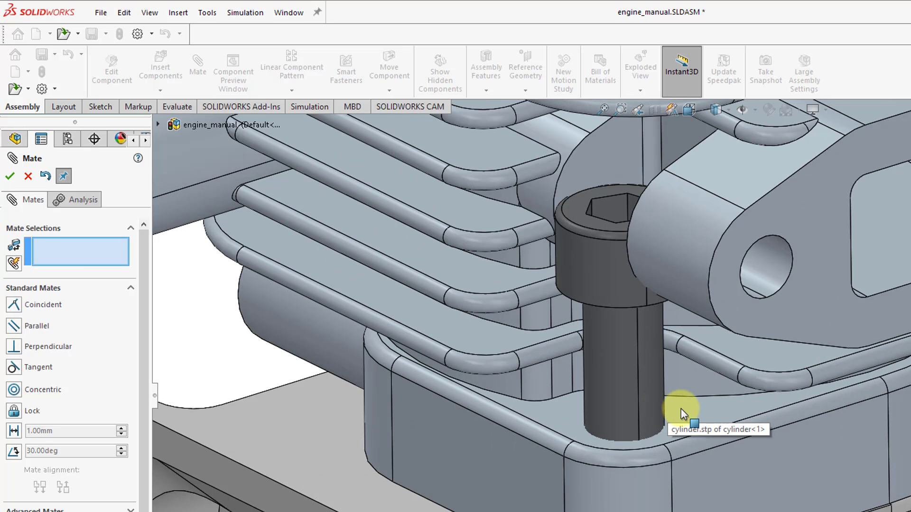
pyautogui.click(690, 421)
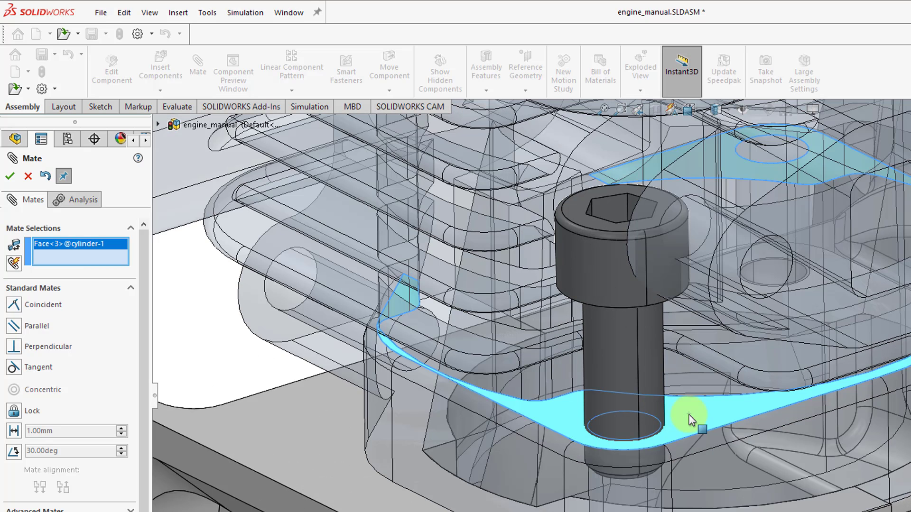
pyautogui.moveTo(685, 422); pyautogui.dragTo(636, 366, button='middle')
pyautogui.scroll(-4, 628, 320)
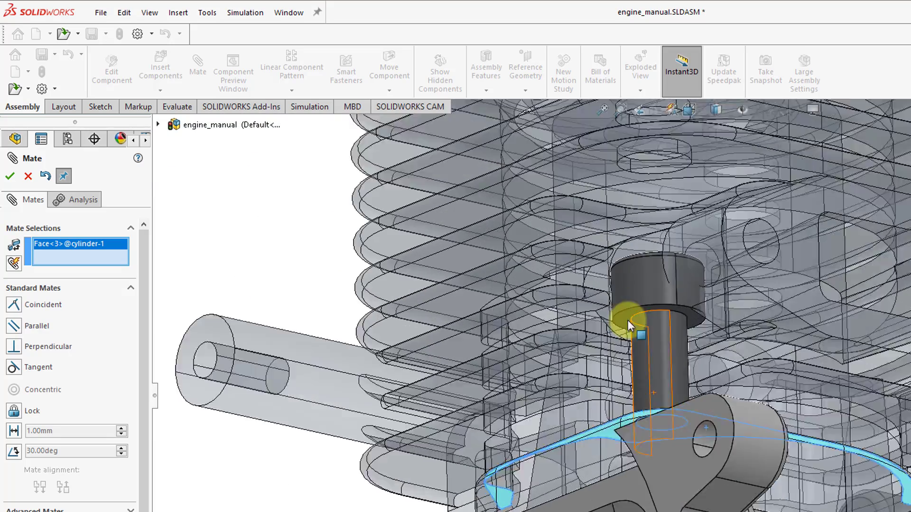
pyautogui.click(632, 329)
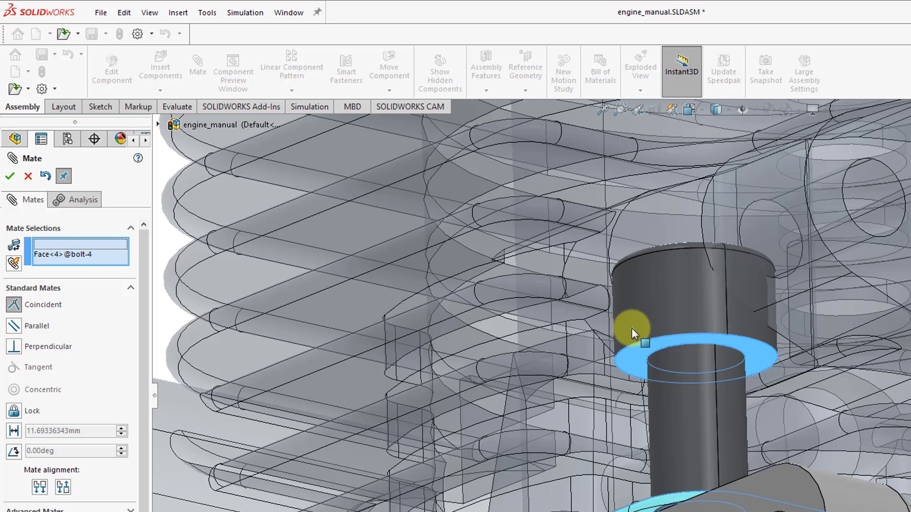
pyautogui.click(266, 379)
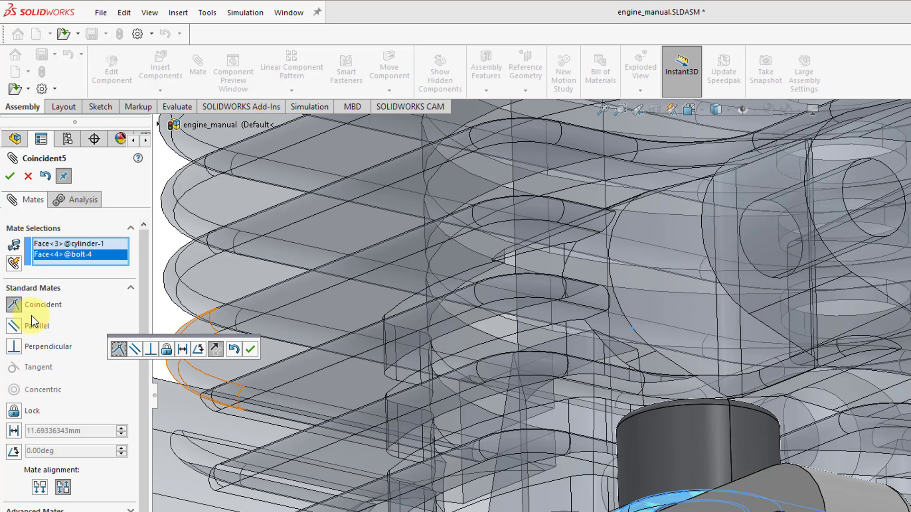
pyautogui.click(252, 351)
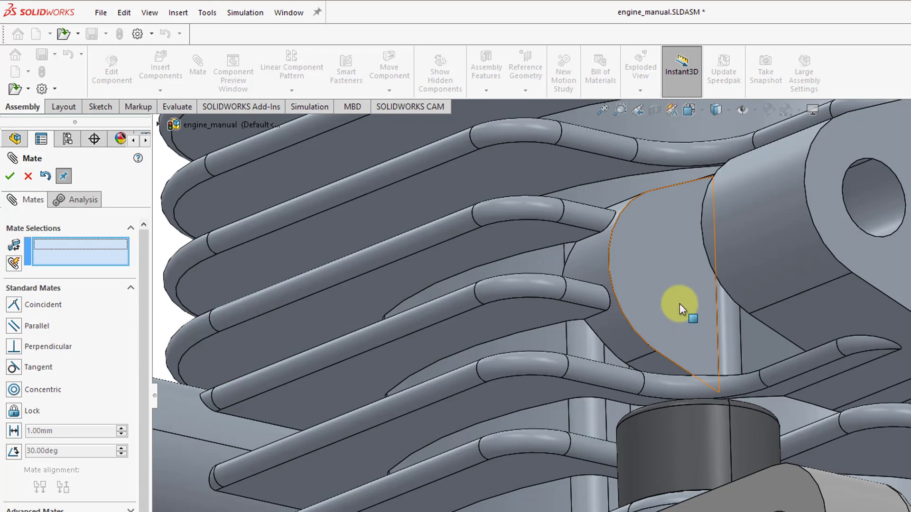
pyautogui.scroll(3, 679, 304)
pyautogui.moveTo(683, 298); pyautogui.dragTo(670, 452, button='middle')
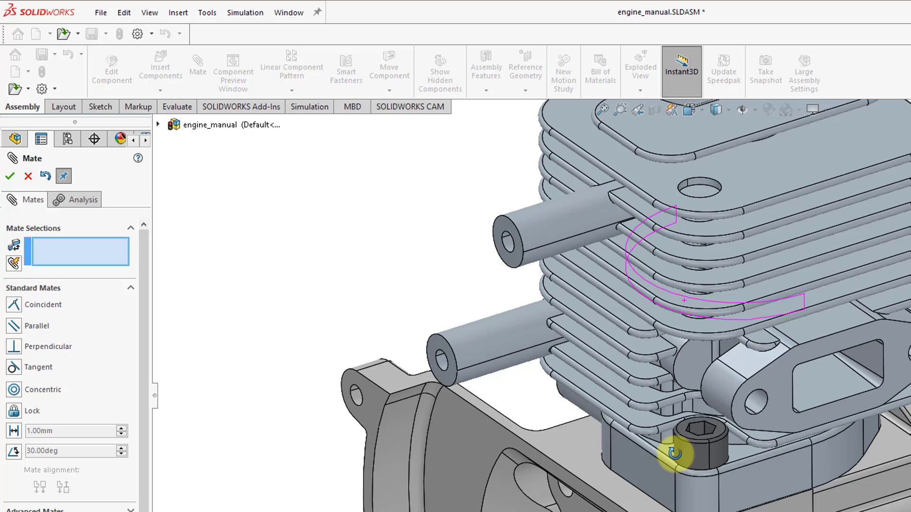
pyautogui.click(10, 179)
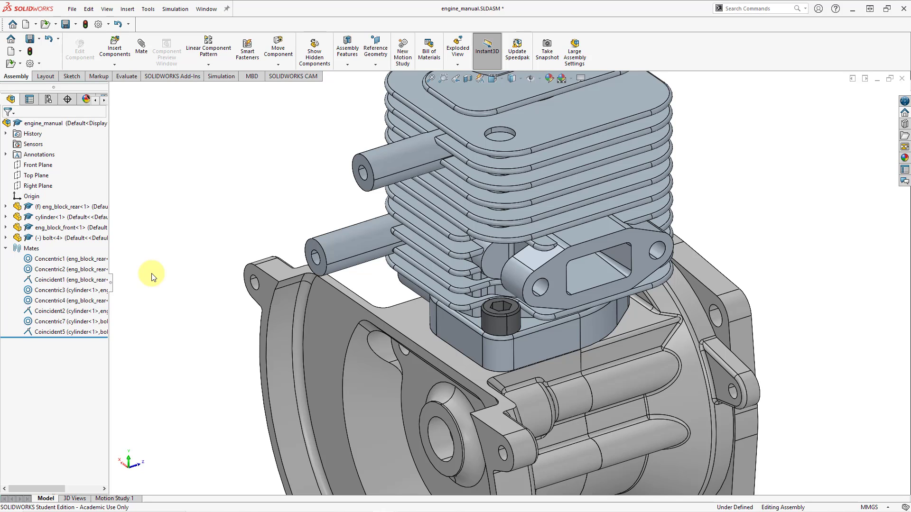
# Copy bolt<4> with its mates, using the second hole and the cylinder face as new references.
pyautogui.click(115, 65)
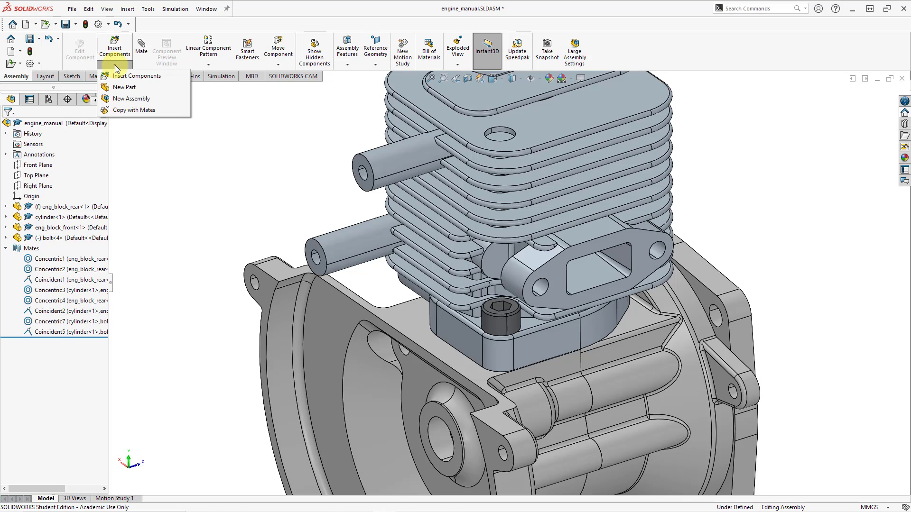
pyautogui.click(142, 111)
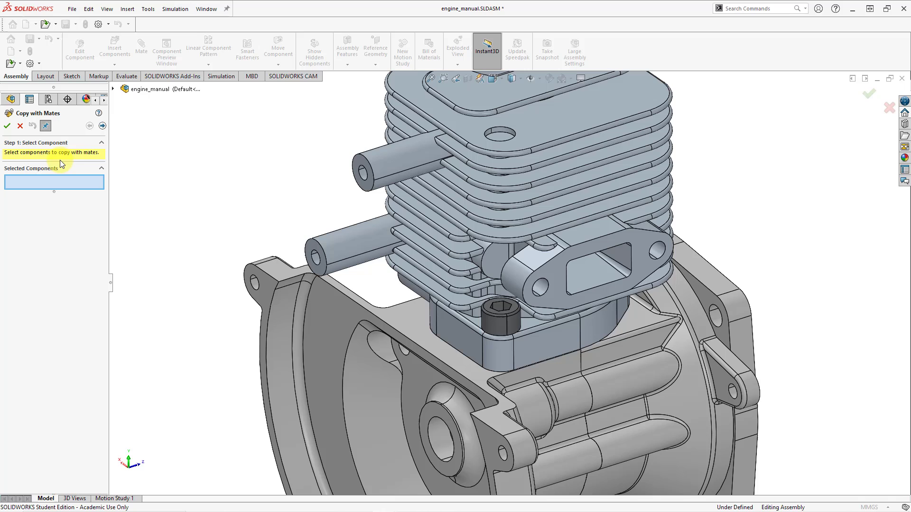
pyautogui.click(486, 315)
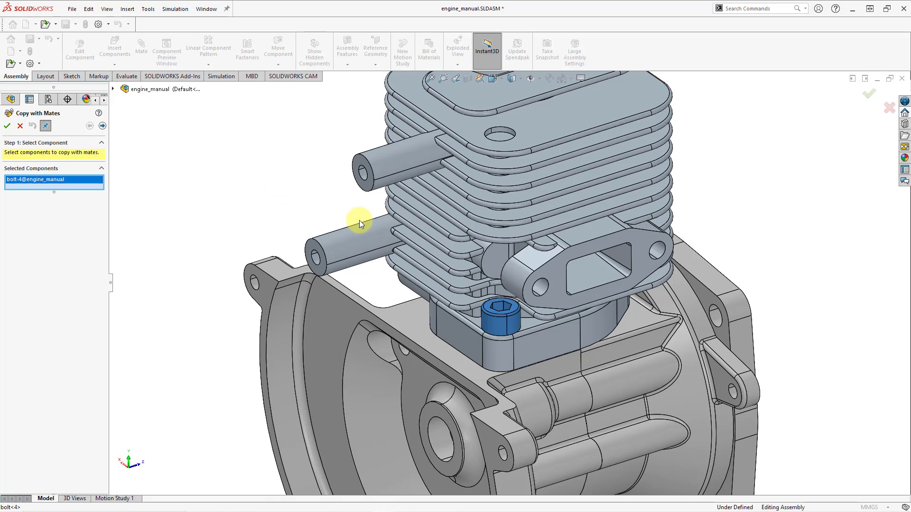
pyautogui.moveTo(496, 244); pyautogui.dragTo(318, 247, button='middle')
pyautogui.scroll(-5, 497, 366)
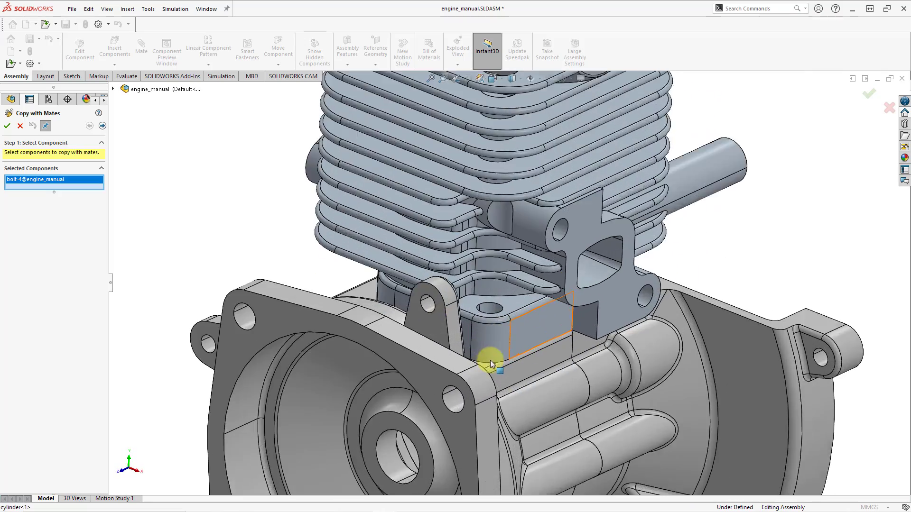
pyautogui.click(103, 126)
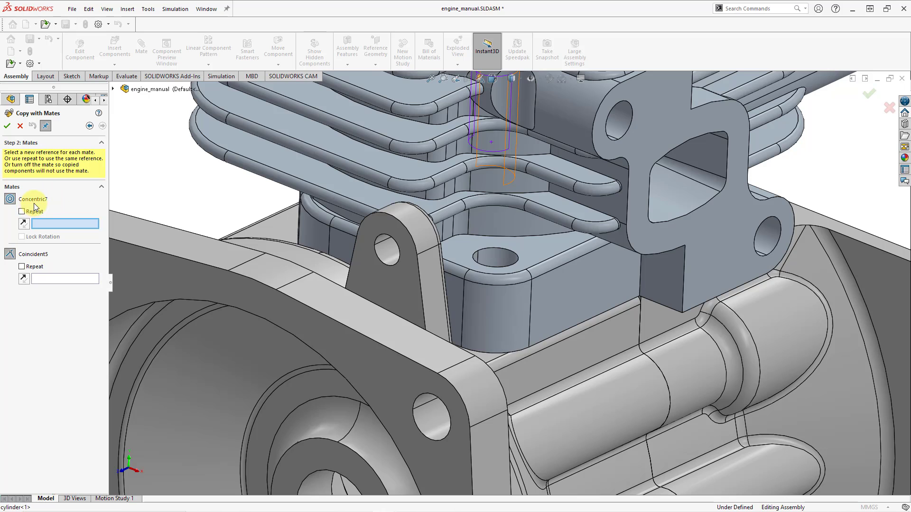
pyautogui.click(490, 254)
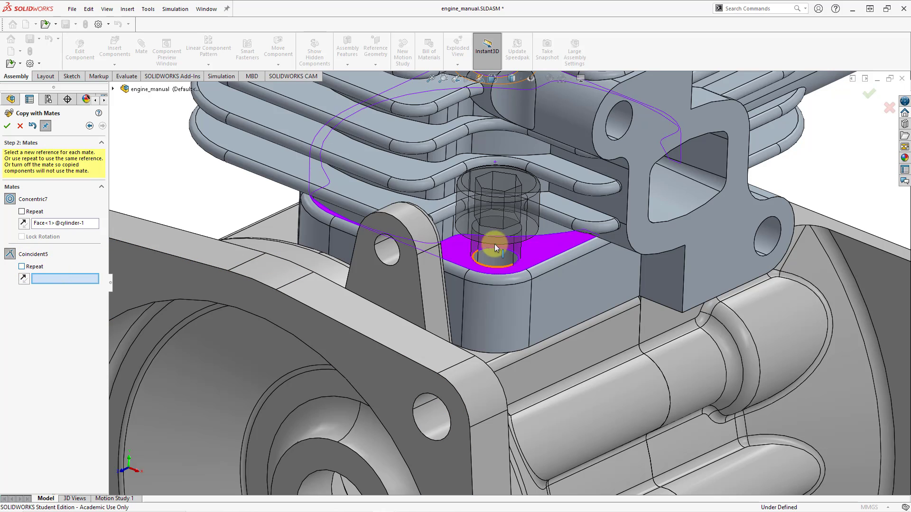
pyautogui.click(536, 245)
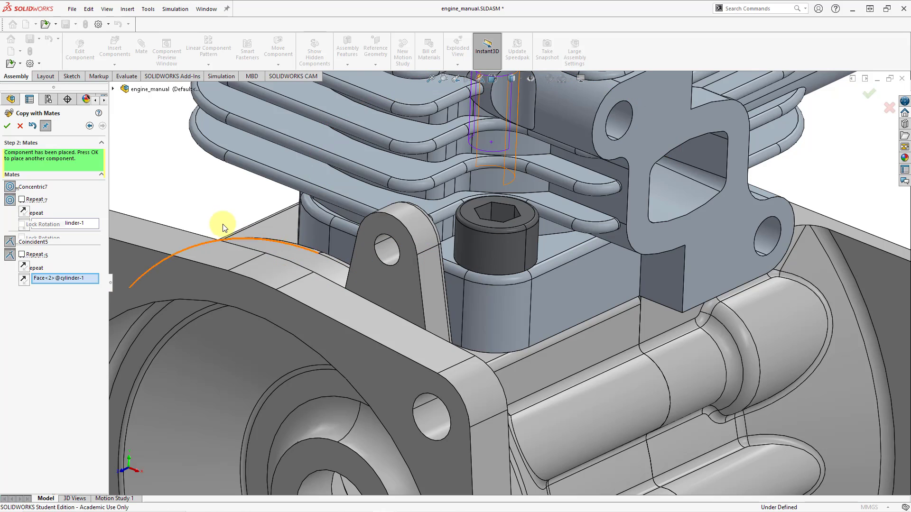
pyautogui.scroll(3, 484, 271)
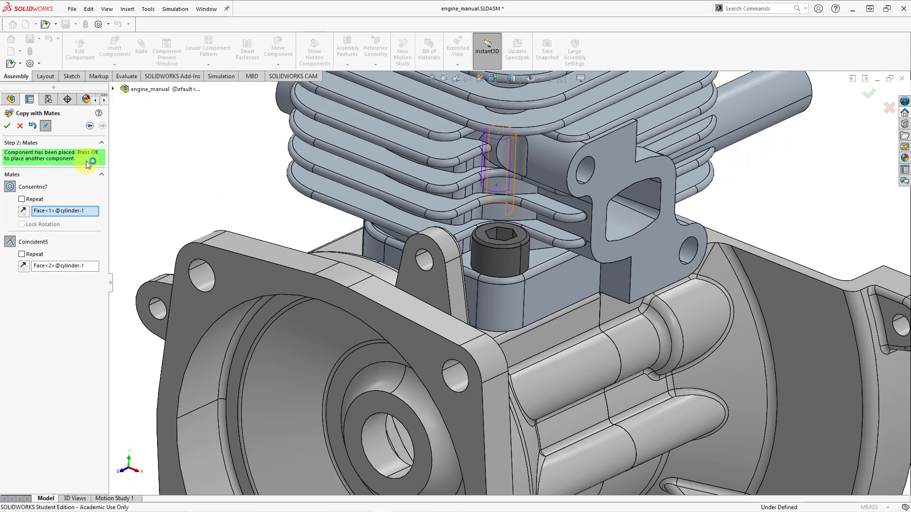
pyautogui.click(7, 126)
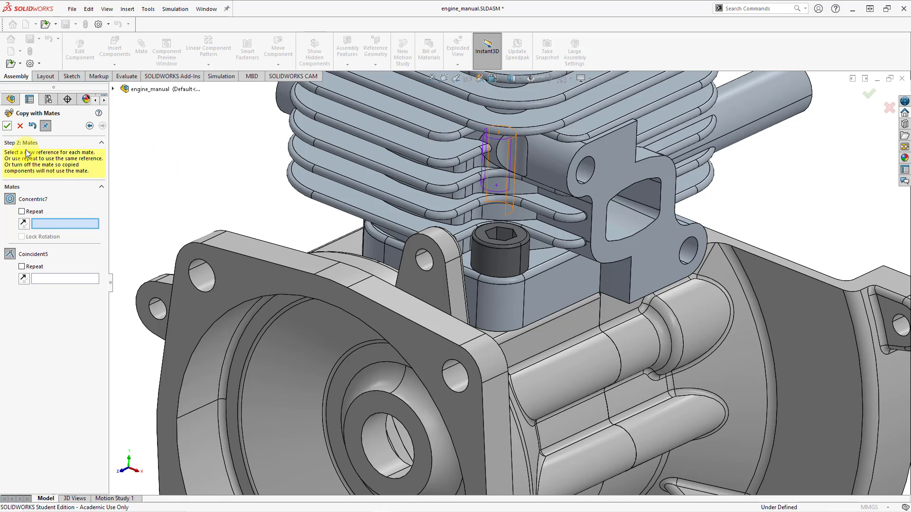
# Exit Copy with Mates and orbit the engine to view both bolts from the other side.
pyautogui.press('Escape')
pyautogui.scroll(3, 545, 289)
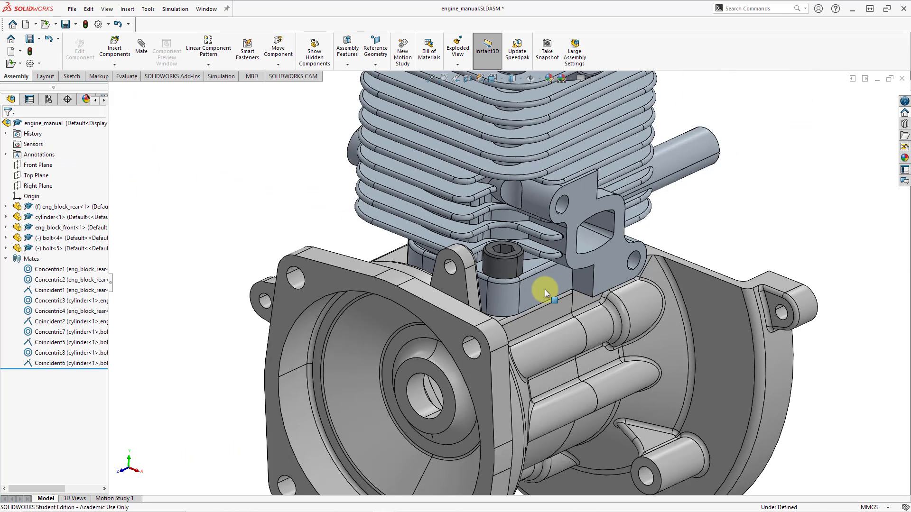
pyautogui.moveTo(379, 263); pyautogui.dragTo(708, 228, button='middle')
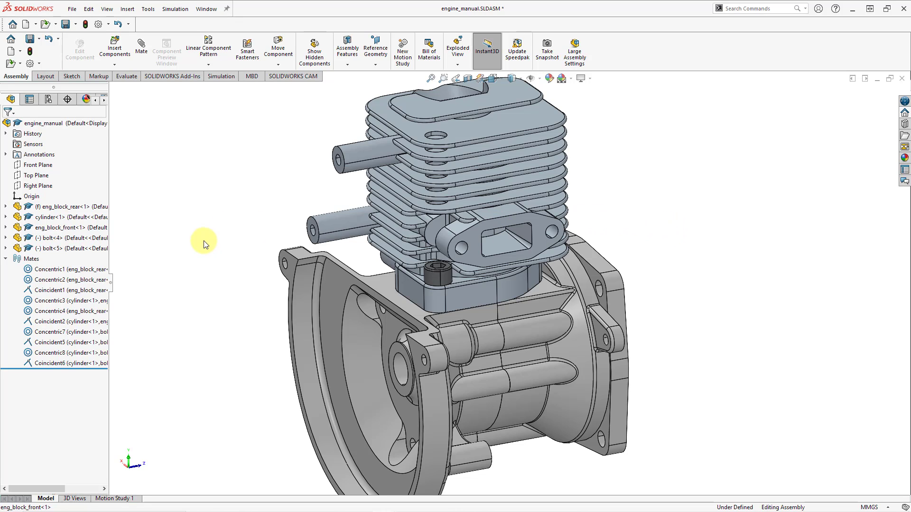
# Bring up the context menu for eng_block_front in the FeatureManager tree.
pyautogui.rightClick(83, 231)
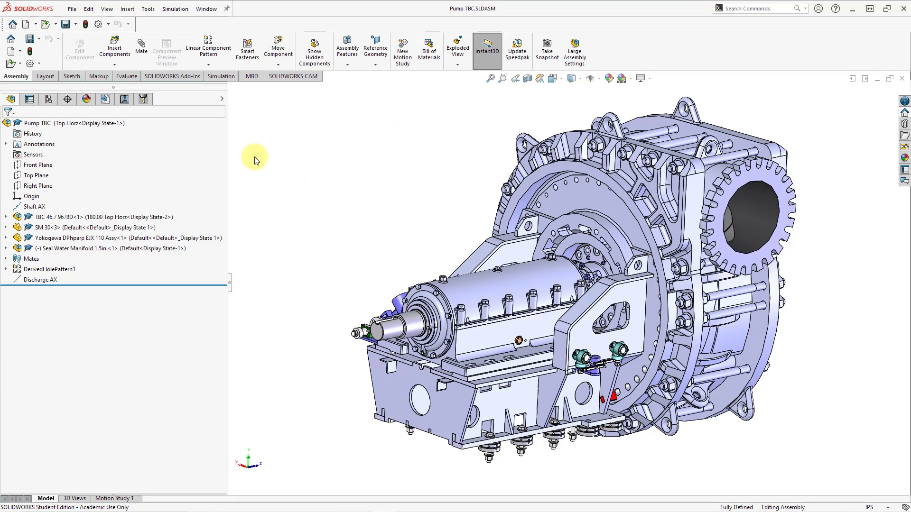
pyautogui.rightClick(108, 124)
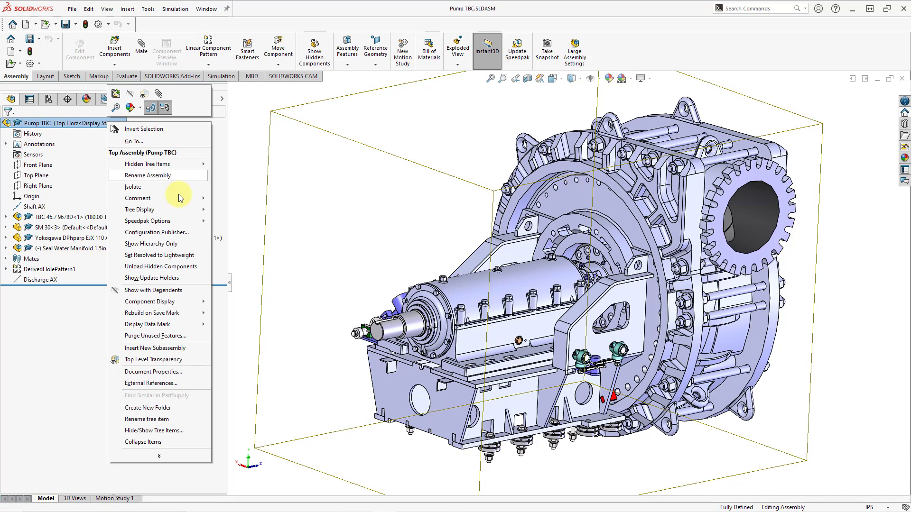
pyautogui.click(172, 384)
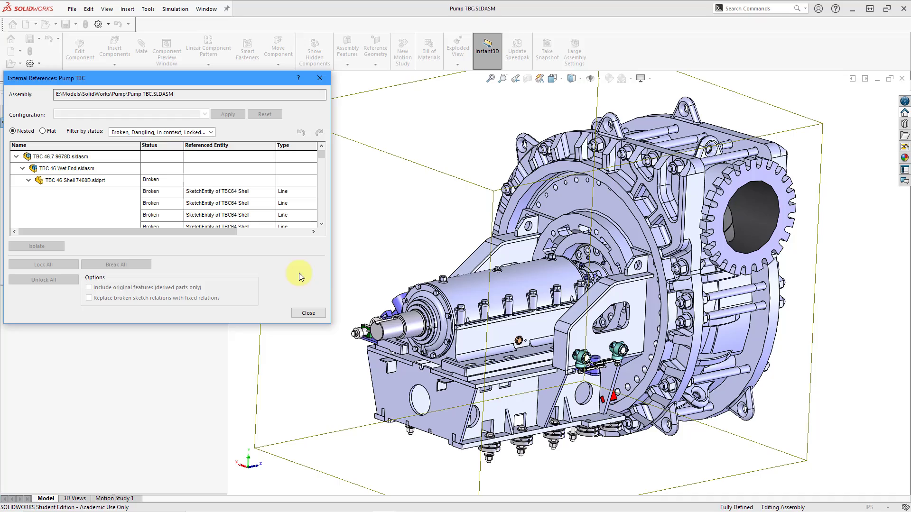
pyautogui.moveTo(331, 325); pyautogui.dragTo(422, 477)
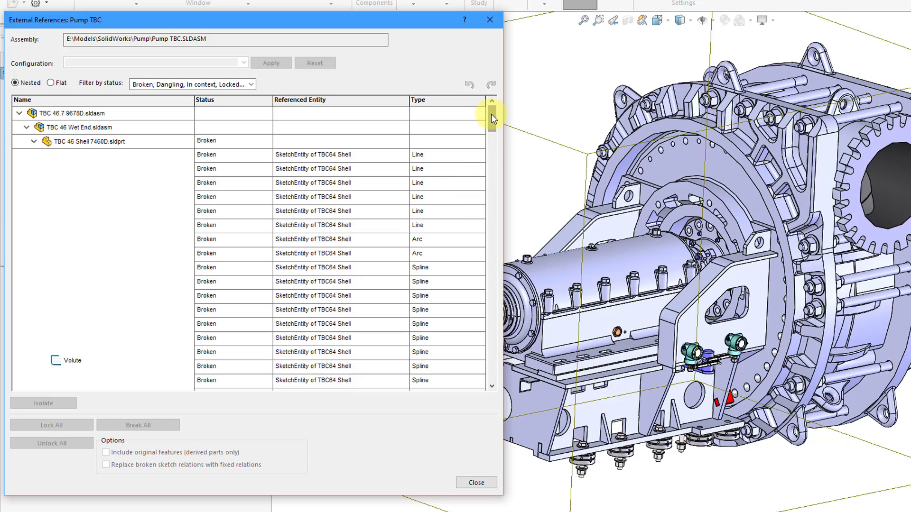
pyautogui.moveTo(491, 114); pyautogui.dragTo(472, 109)
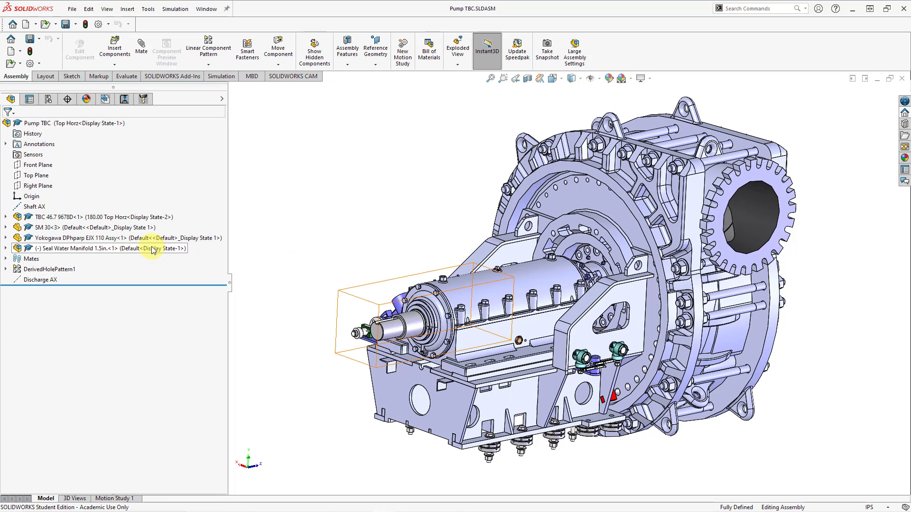
pyautogui.click(6, 248)
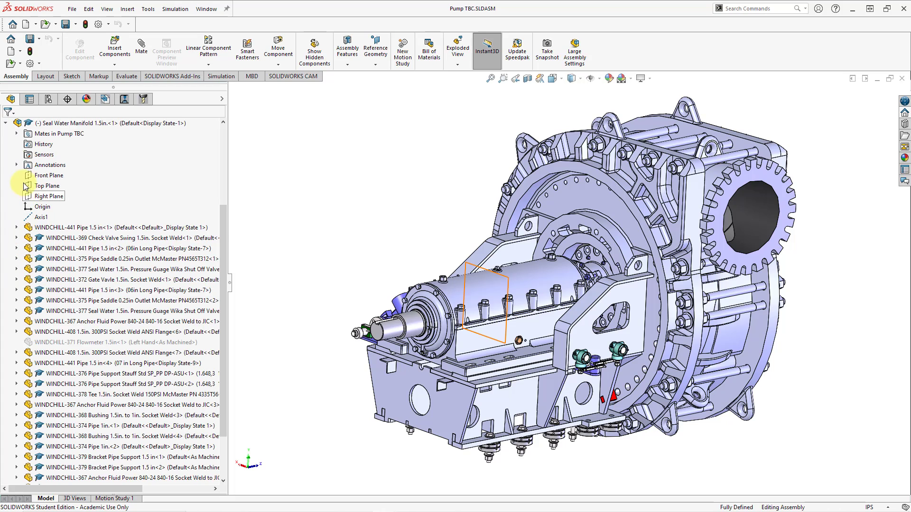
pyautogui.click(6, 123)
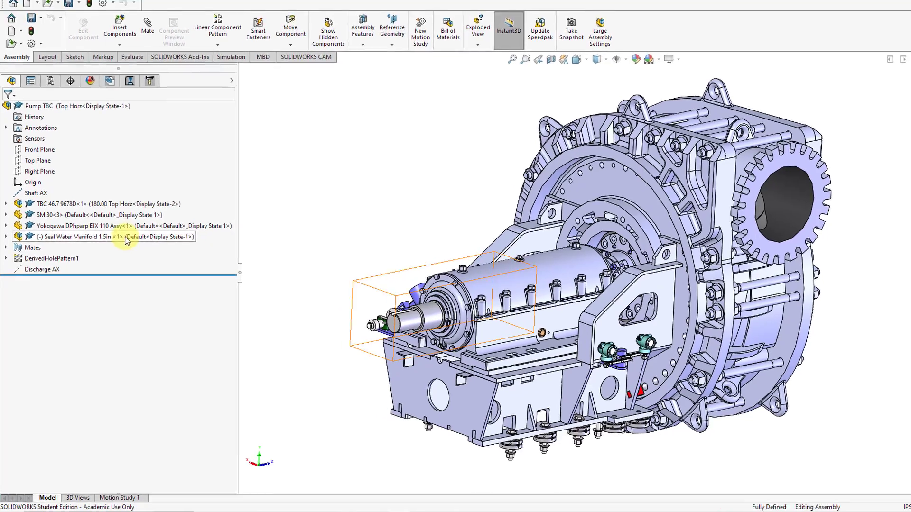
pyautogui.rightClick(120, 252)
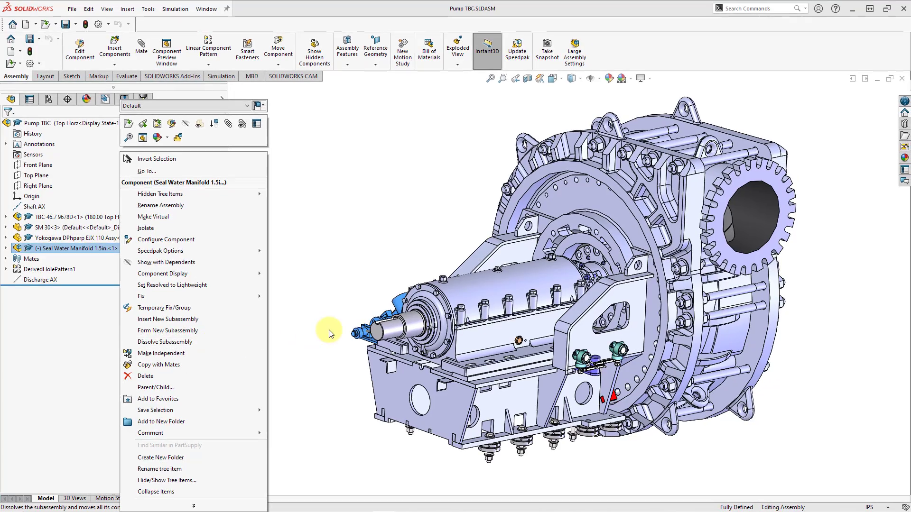
pyautogui.click(310, 333)
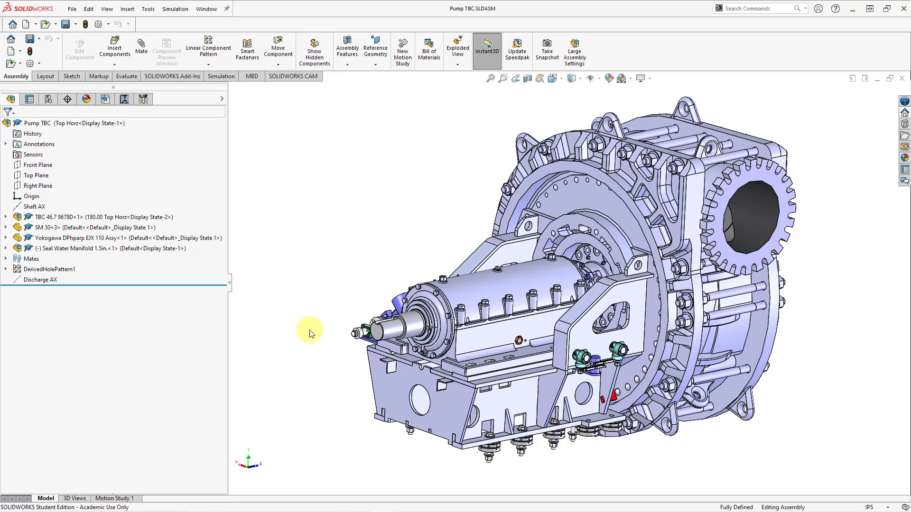
# Create a bom-standard Bill of Materials with BOM Type set to Parts only.
pyautogui.click(432, 64)
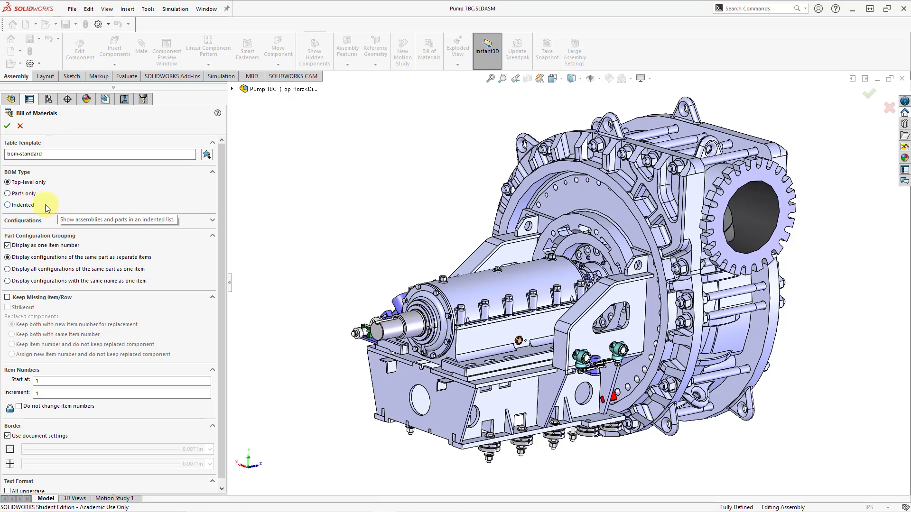
pyautogui.click(8, 193)
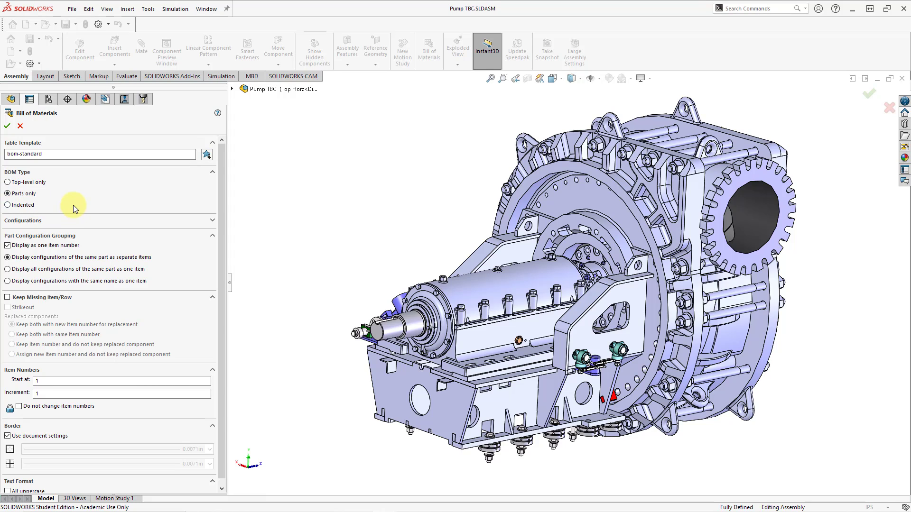
pyautogui.scroll(-1, 109, 264)
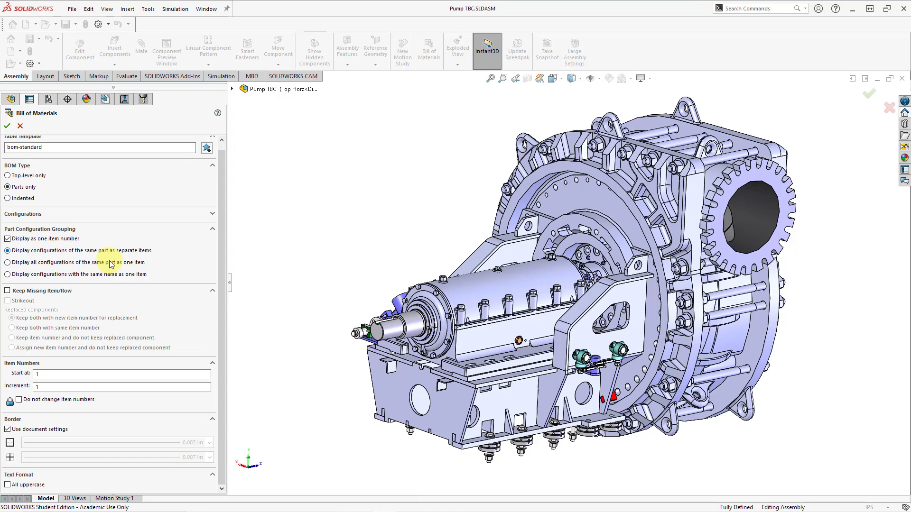
pyautogui.scroll(1, 108, 263)
pyautogui.click(8, 126)
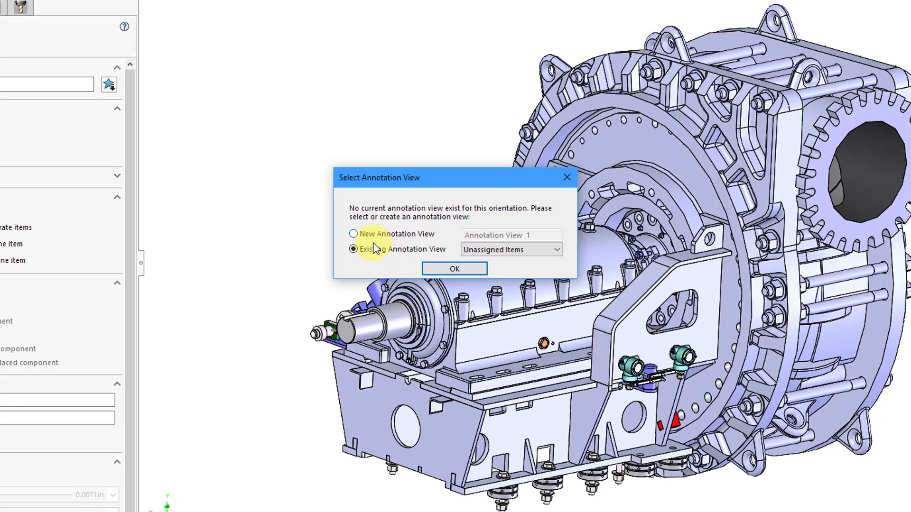
# Choose the Notes Area annotation view and place the BOM table at the upper left.
pyautogui.click(516, 251)
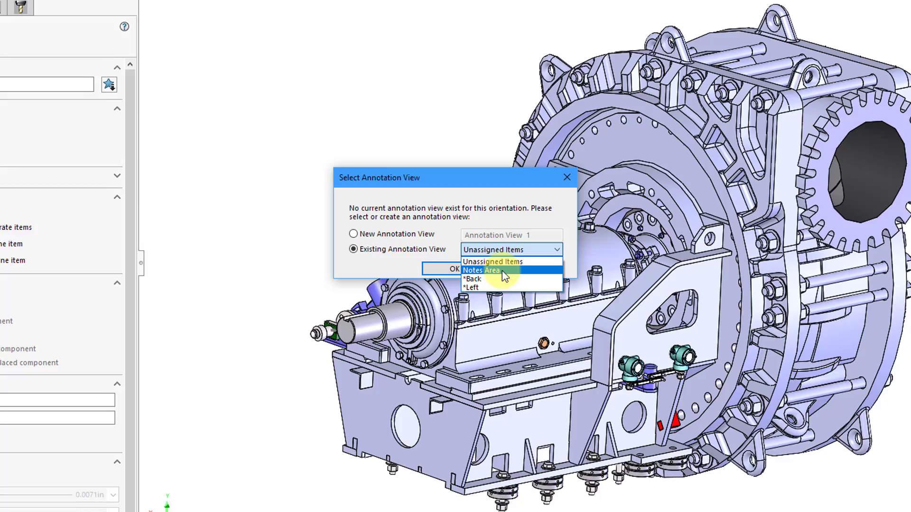
pyautogui.click(482, 269)
pyautogui.click(441, 268)
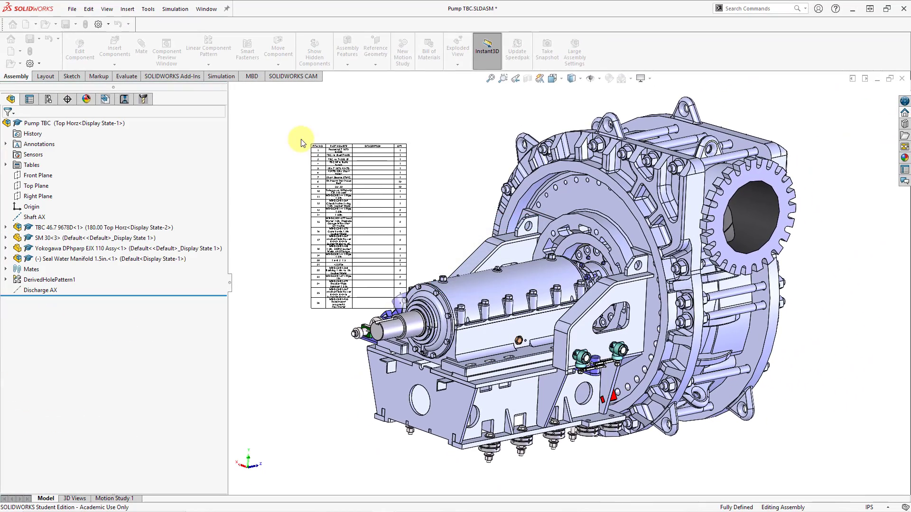
pyautogui.click(259, 108)
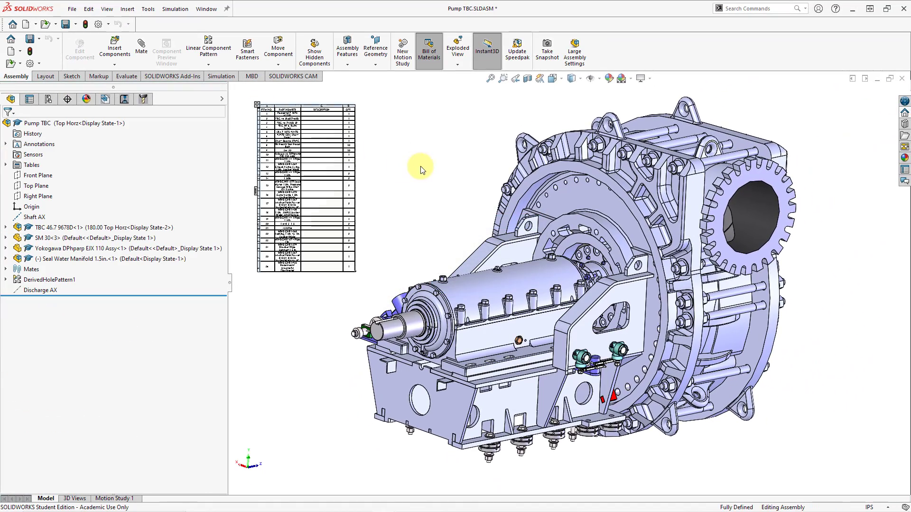
pyautogui.click(424, 169)
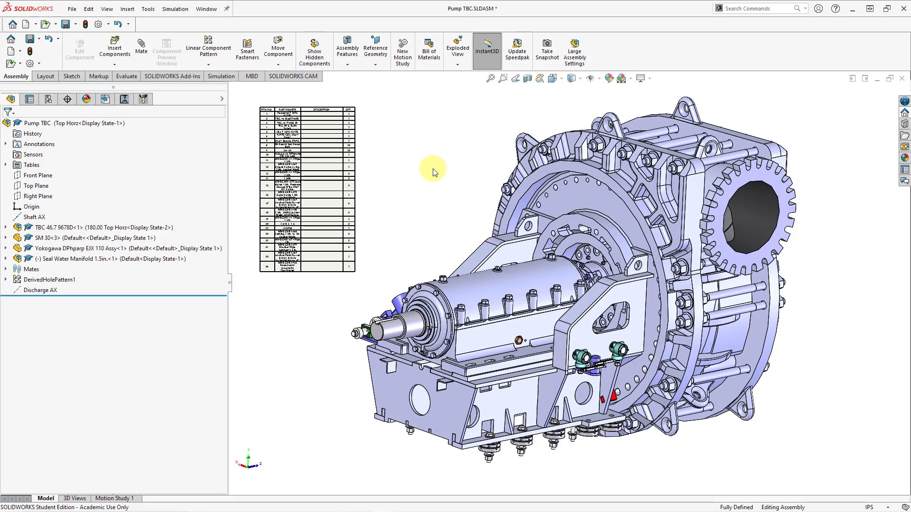